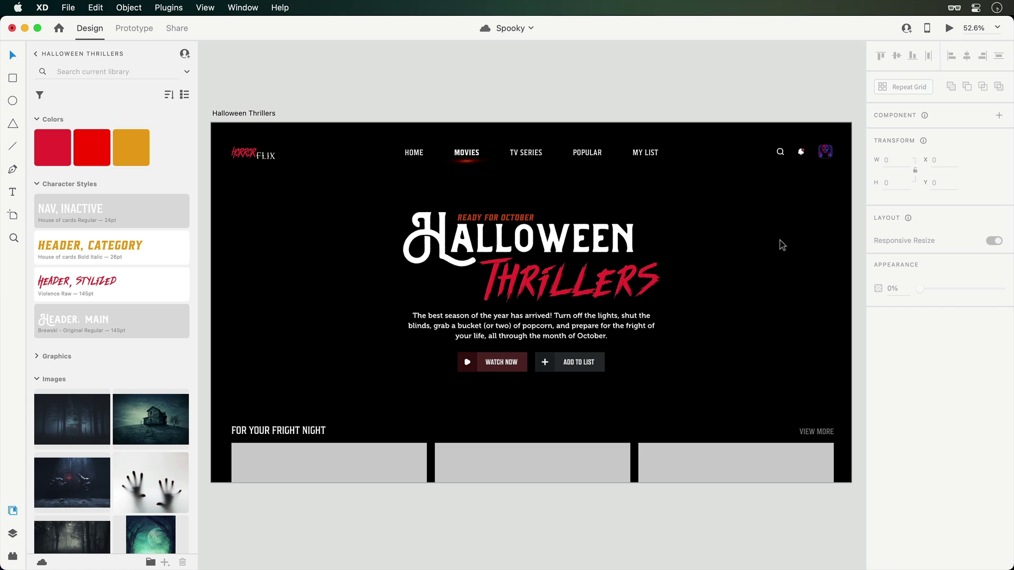
Fill the three grey cards with dark forest and haunted-house images from the Assets library
click(82, 411)
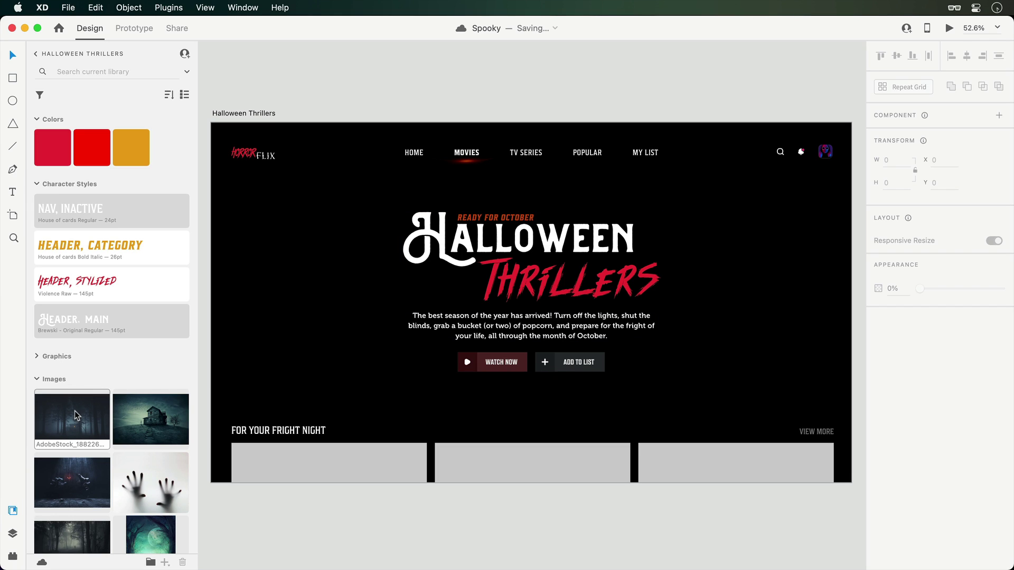
shift+click(68, 479)
drag(74, 420, 280, 457)
key(Escape)
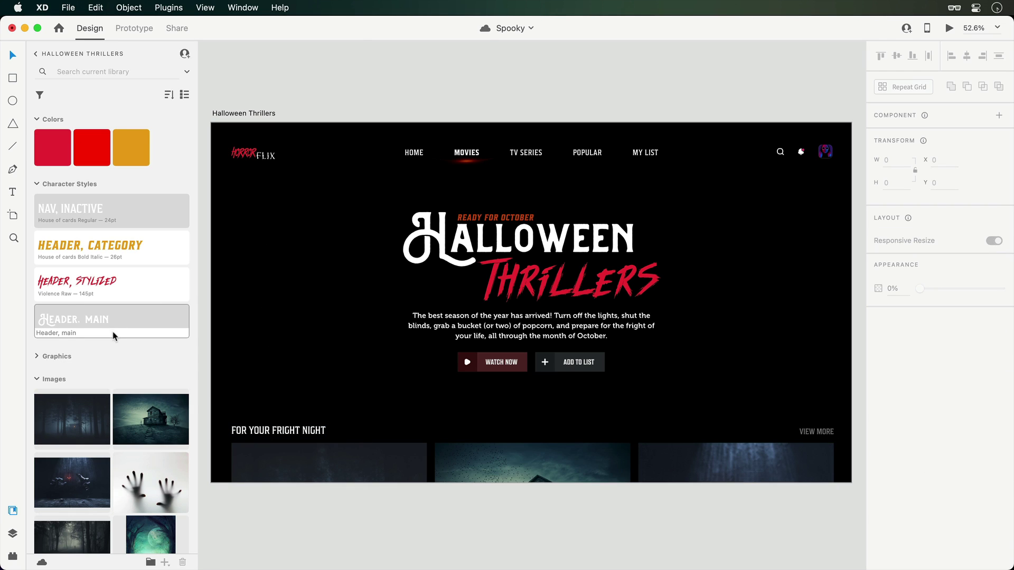
scroll(114, 335, down, 10)
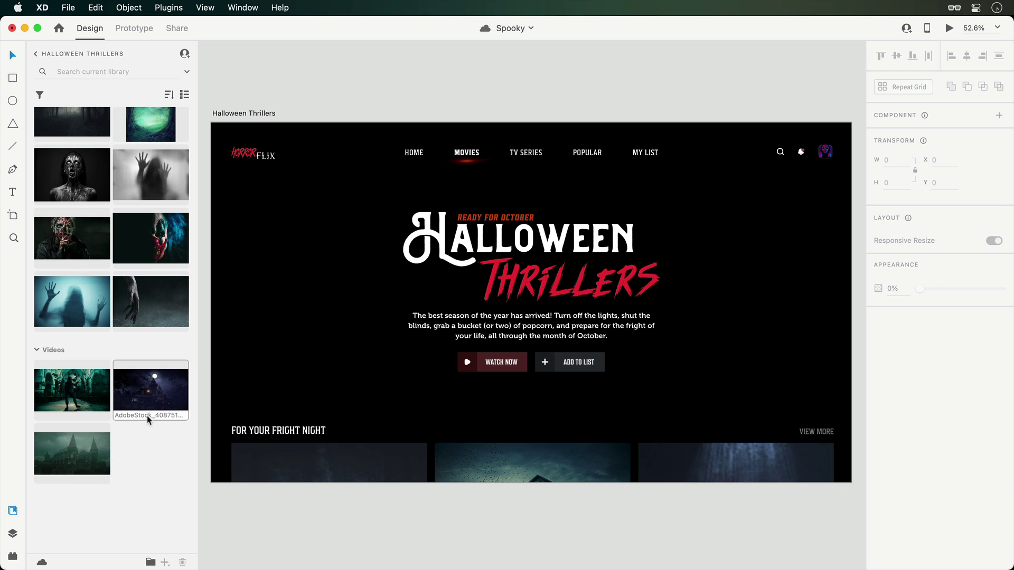
Place the haunted-house video at X 0 Y 0, send it to back, and lower its opacity
drag(150, 412, 237, 190)
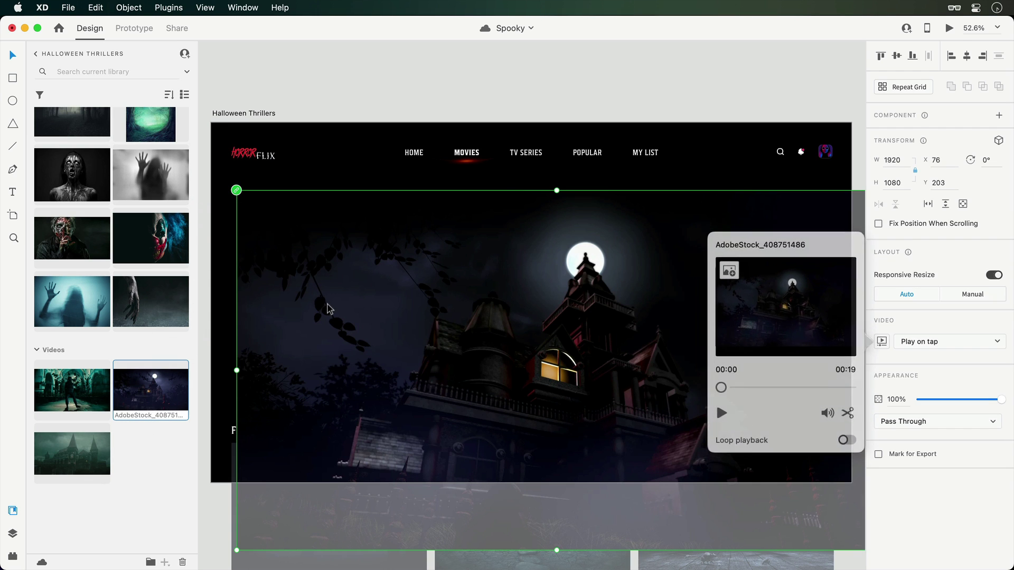
drag(330, 310, 303, 243)
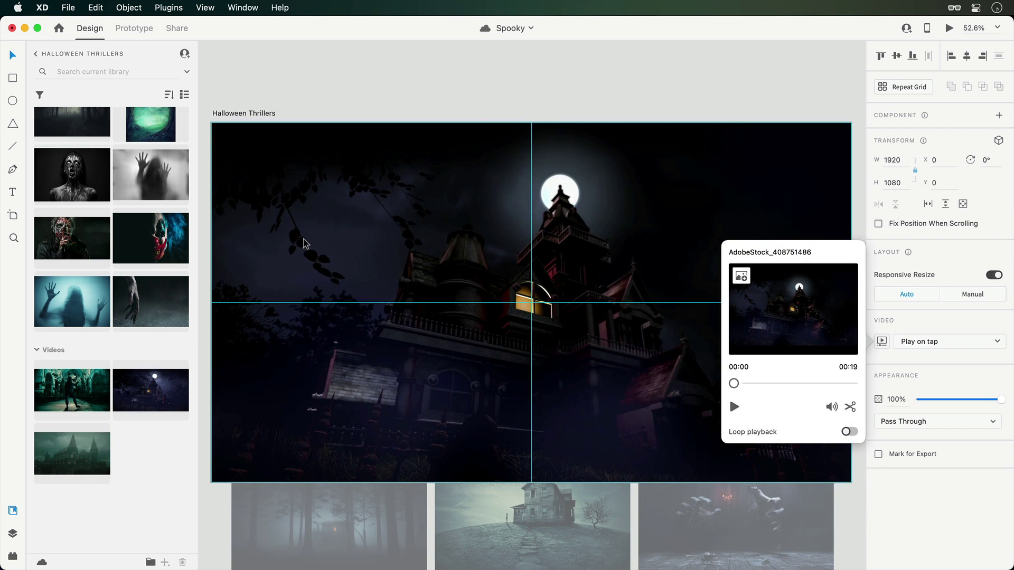
right_click(296, 169)
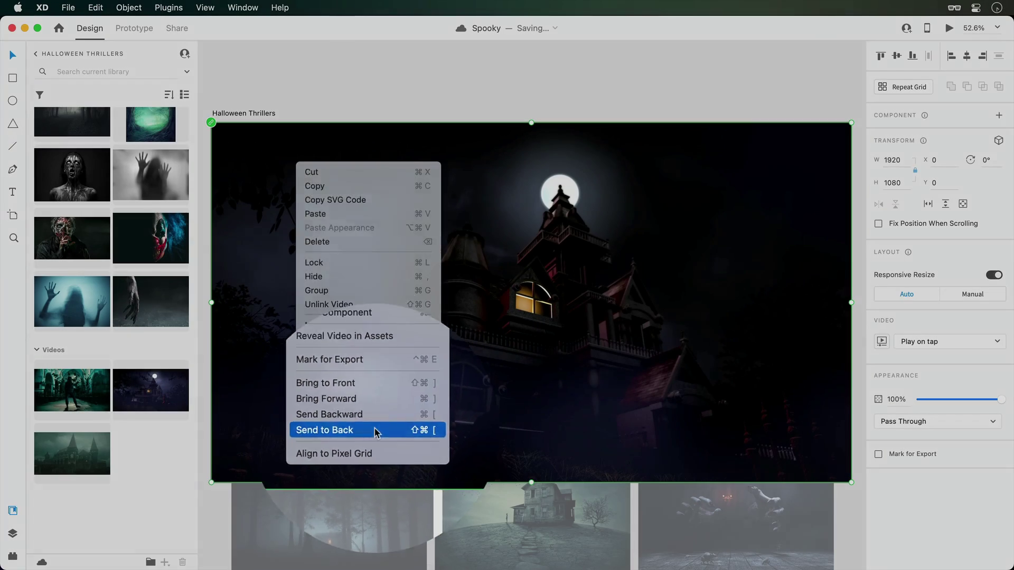
click(379, 427)
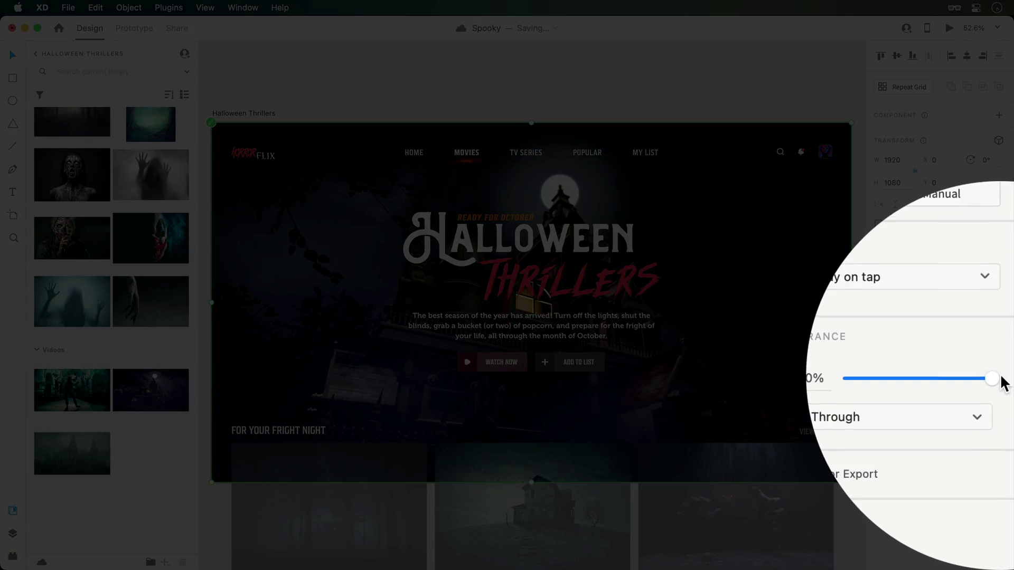
drag(1000, 399, 965, 399)
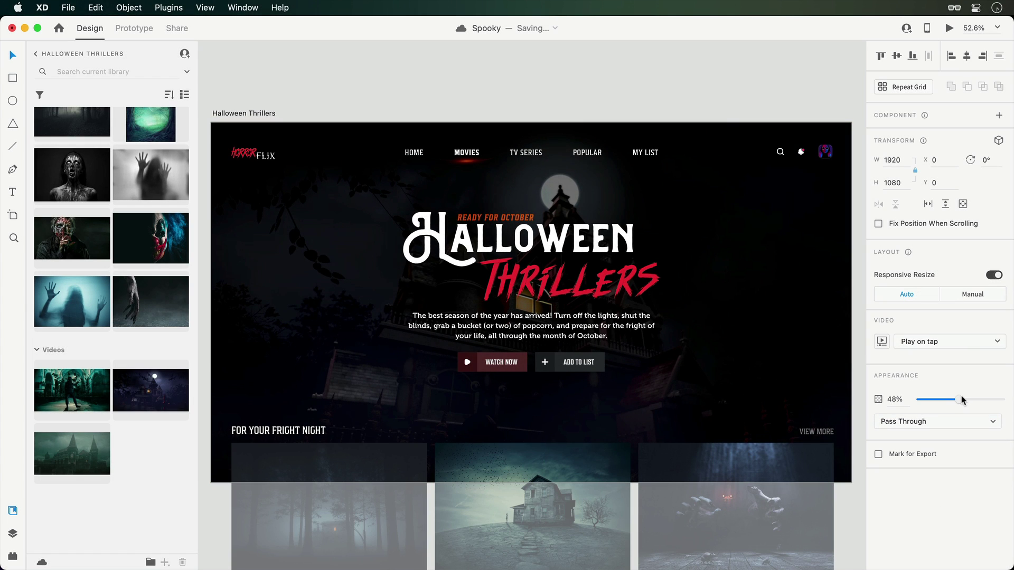
Set the background video's opacity to 40% and its playback to Play automatically
drag(958, 401, 957, 401)
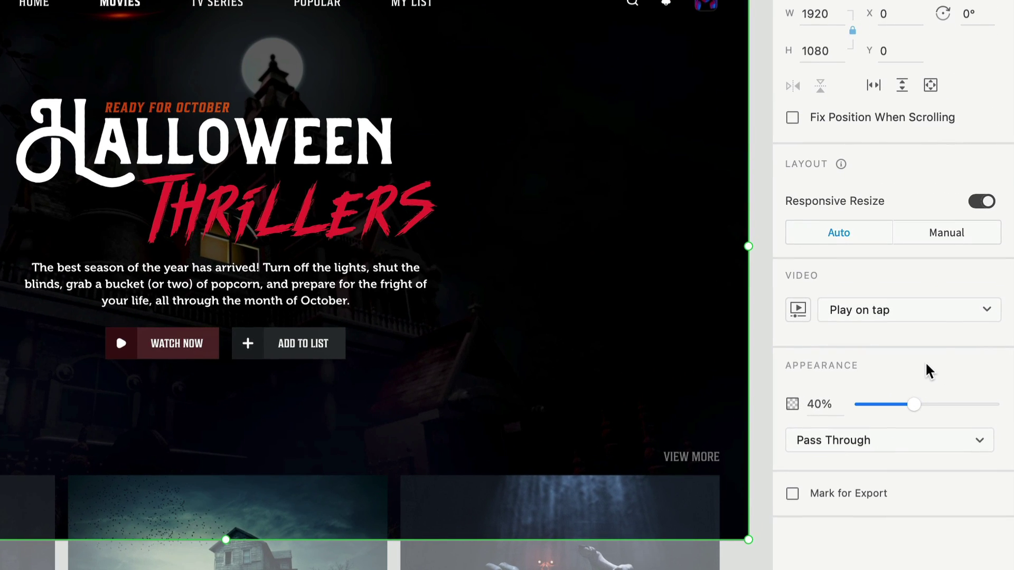
click(940, 313)
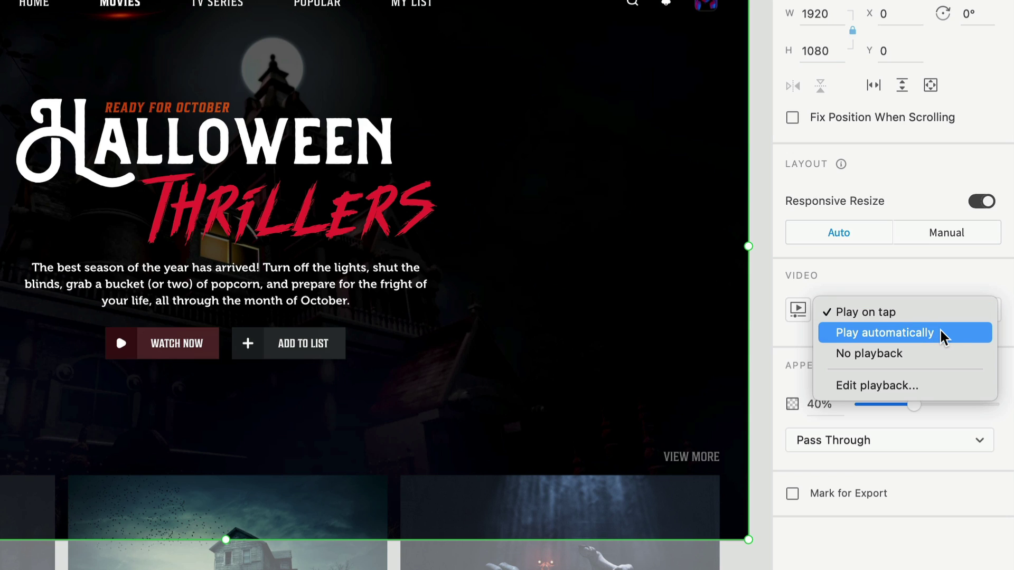
click(940, 332)
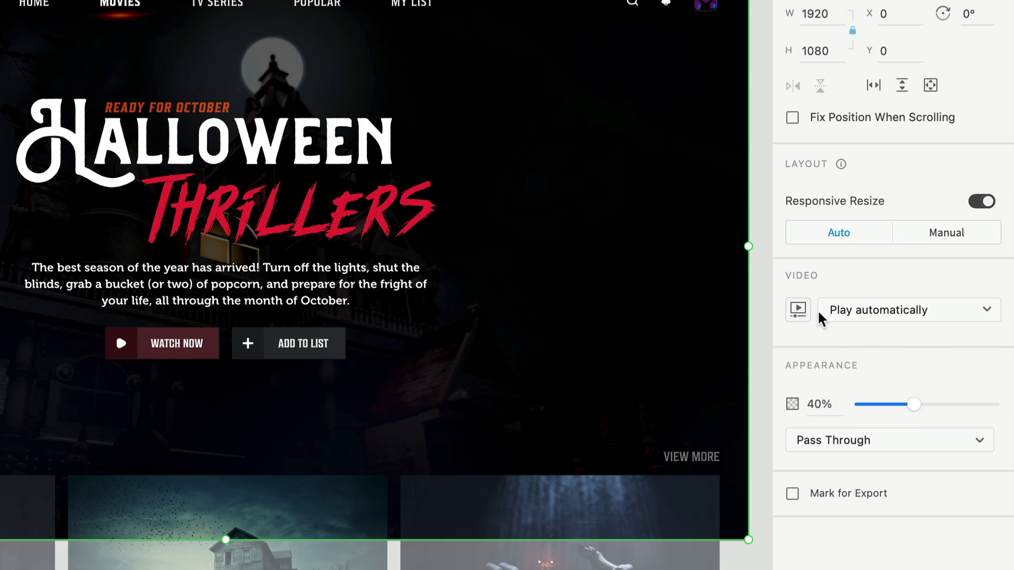
Trim the background video so it ends at 00:10
click(803, 308)
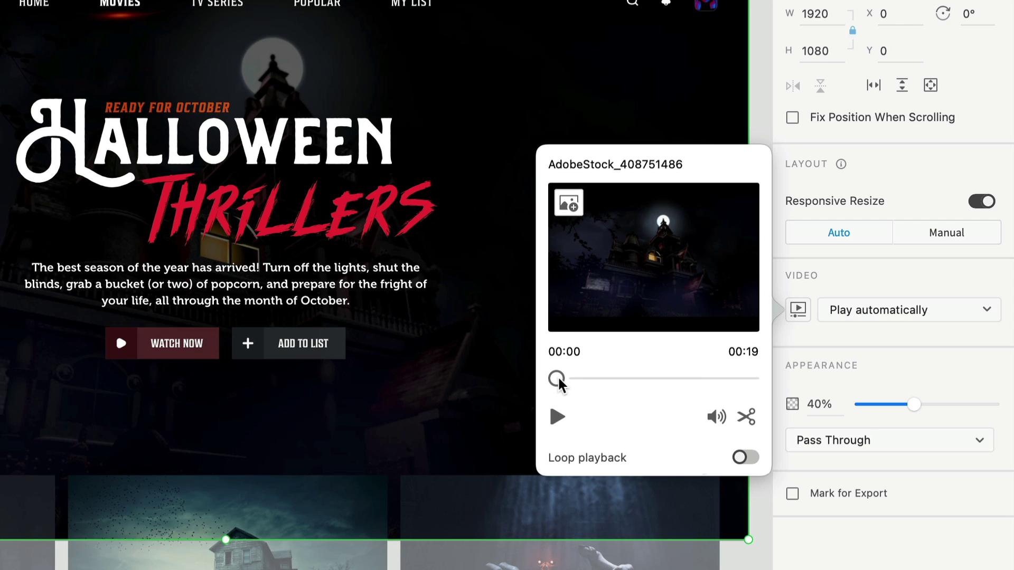
drag(558, 377, 753, 382)
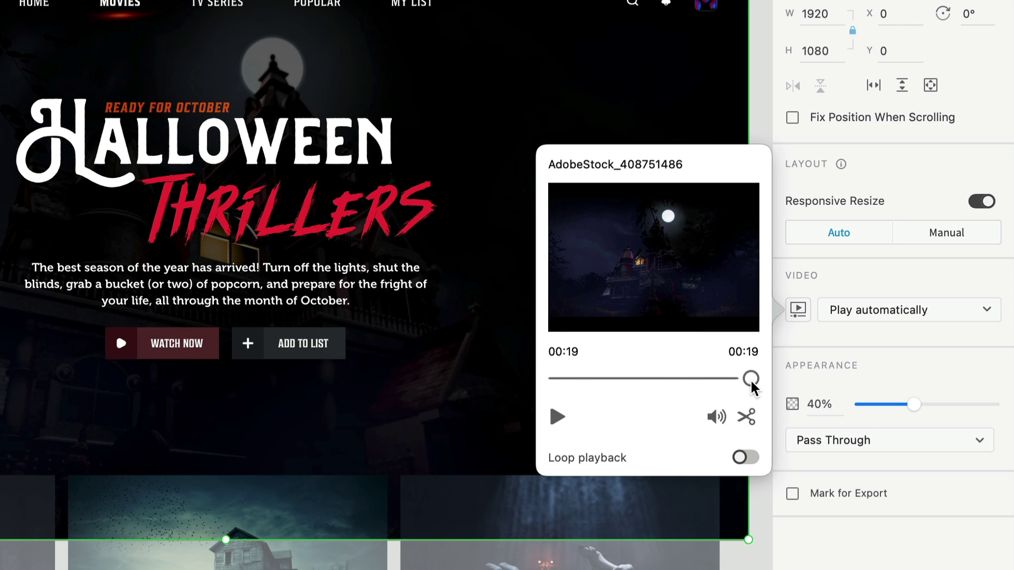
click(747, 417)
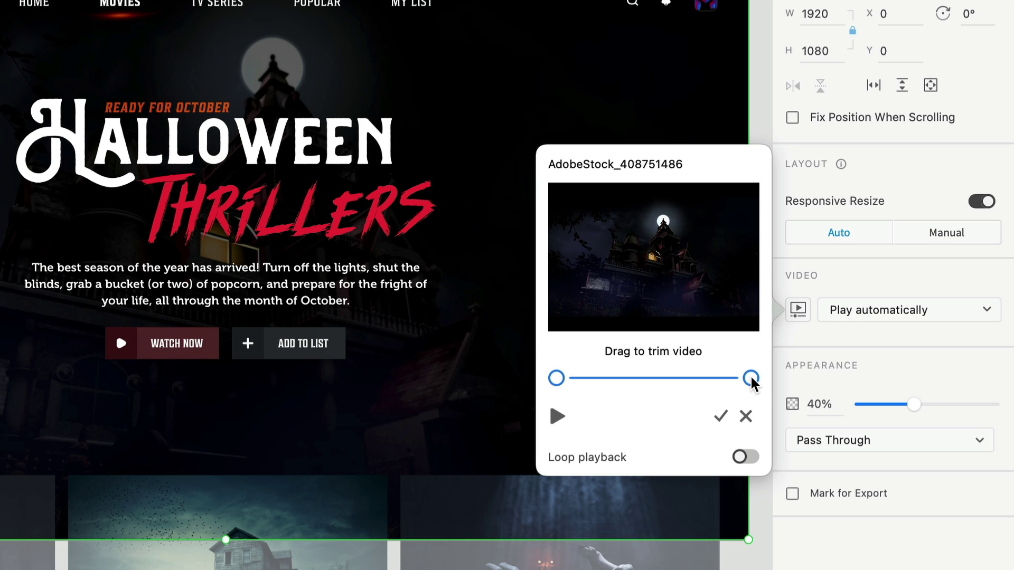
drag(752, 378, 654, 382)
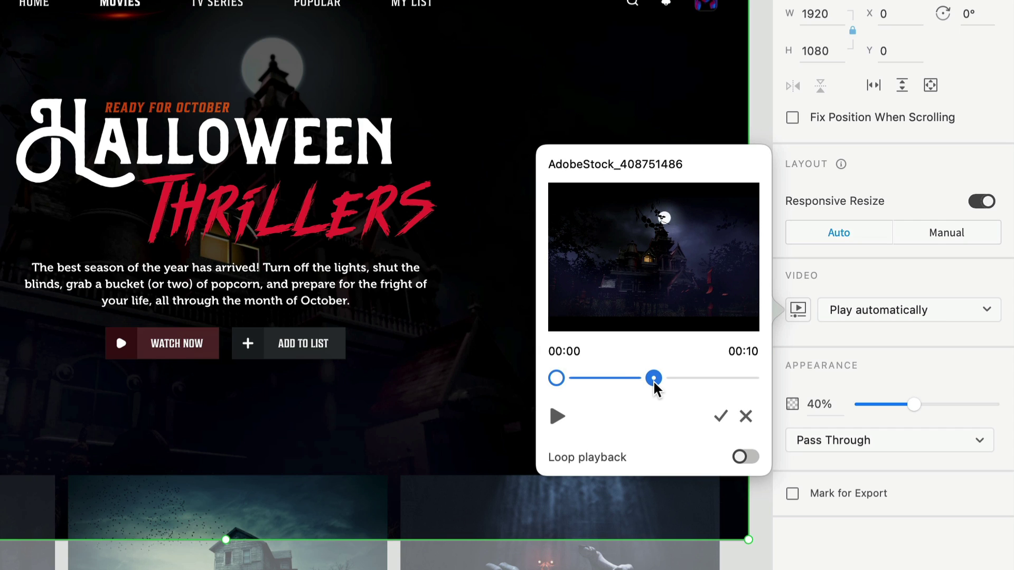
click(719, 415)
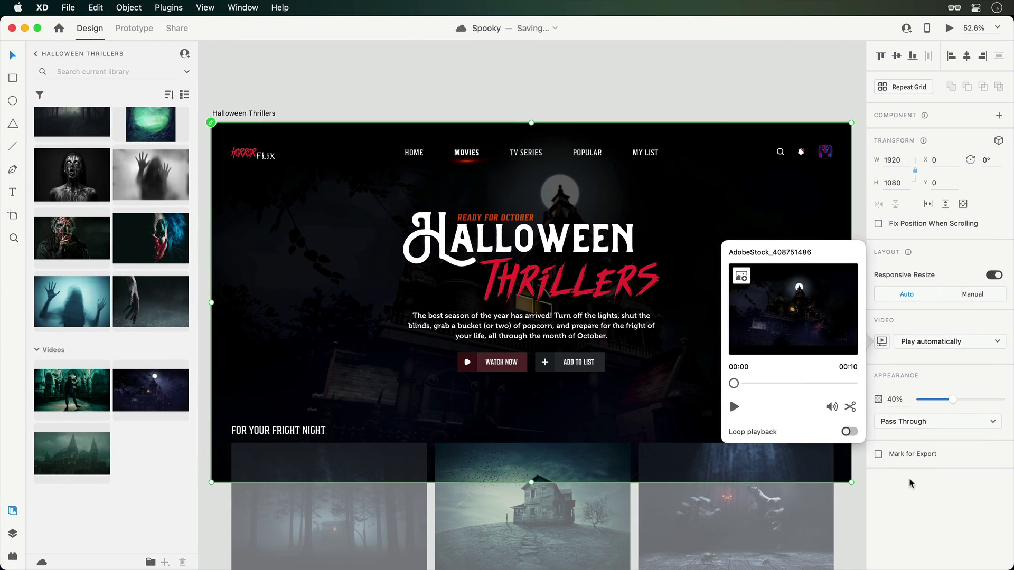
Preview the page in Desktop Preview with the dimmed autoplaying haunted-house video, then close it
click(911, 483)
click(949, 28)
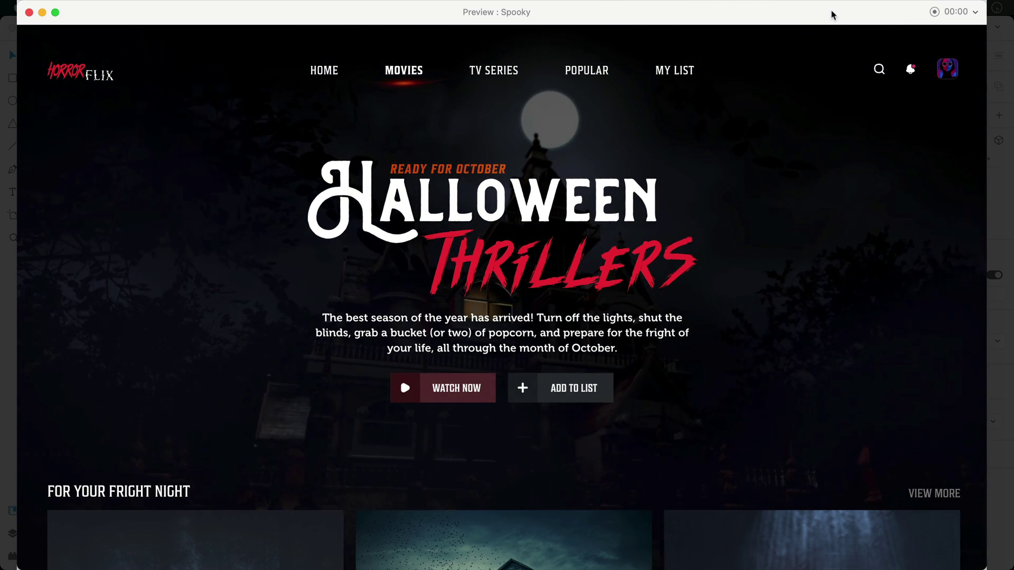
key(super+w)
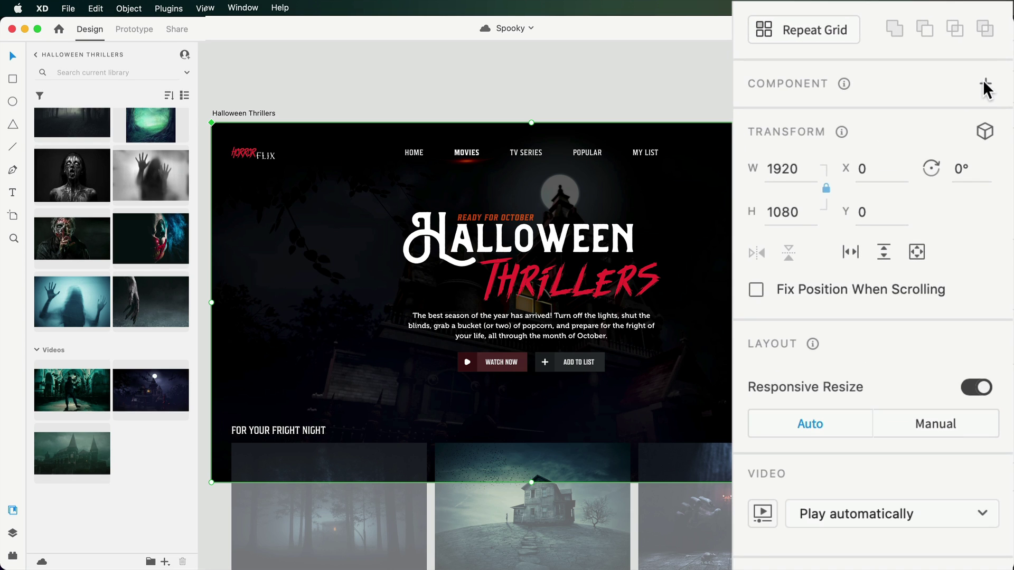
Make the background video a main component and add a new state named 'Video 2'
click(999, 115)
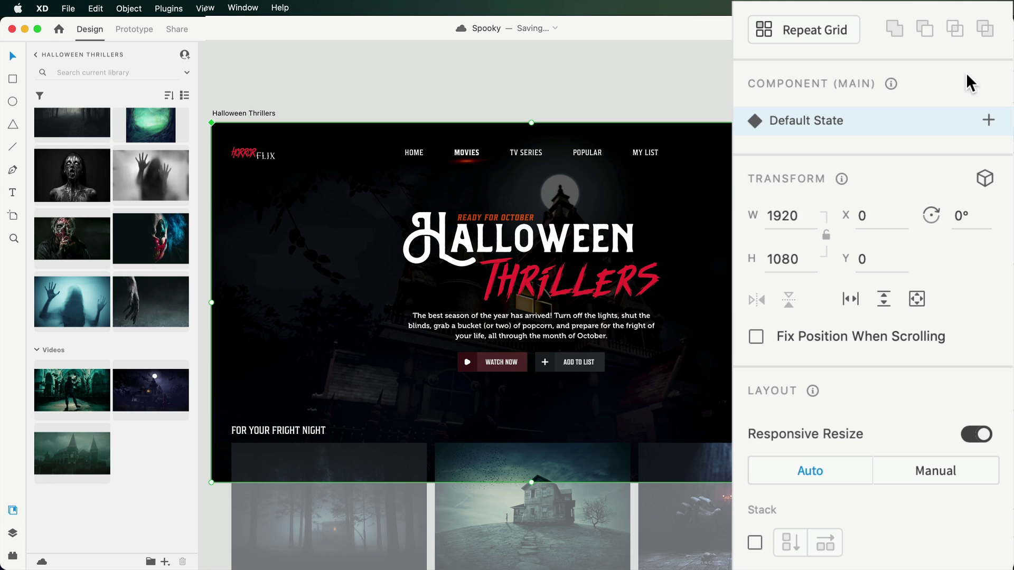
click(988, 120)
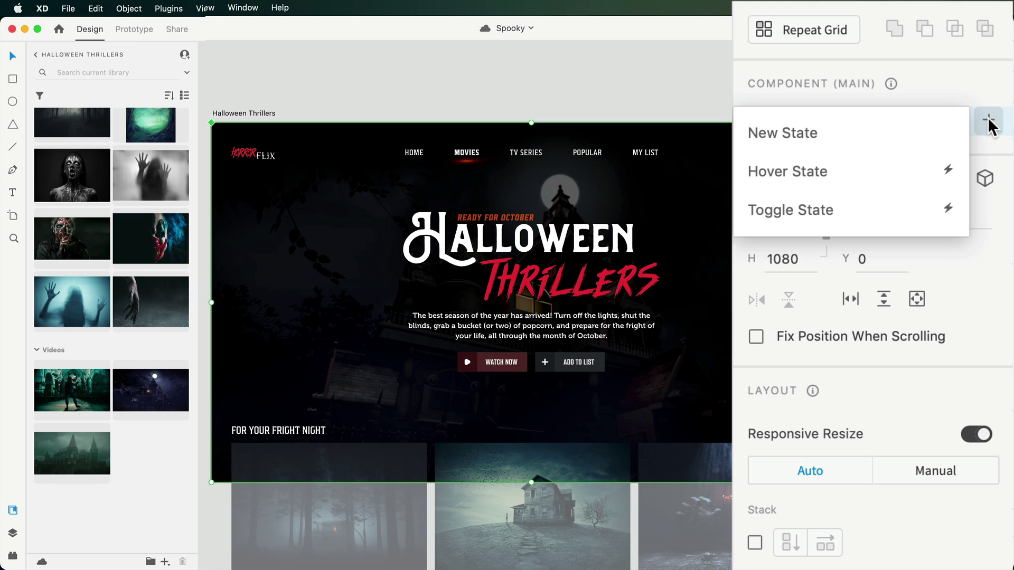
click(867, 128)
text(Video 2)
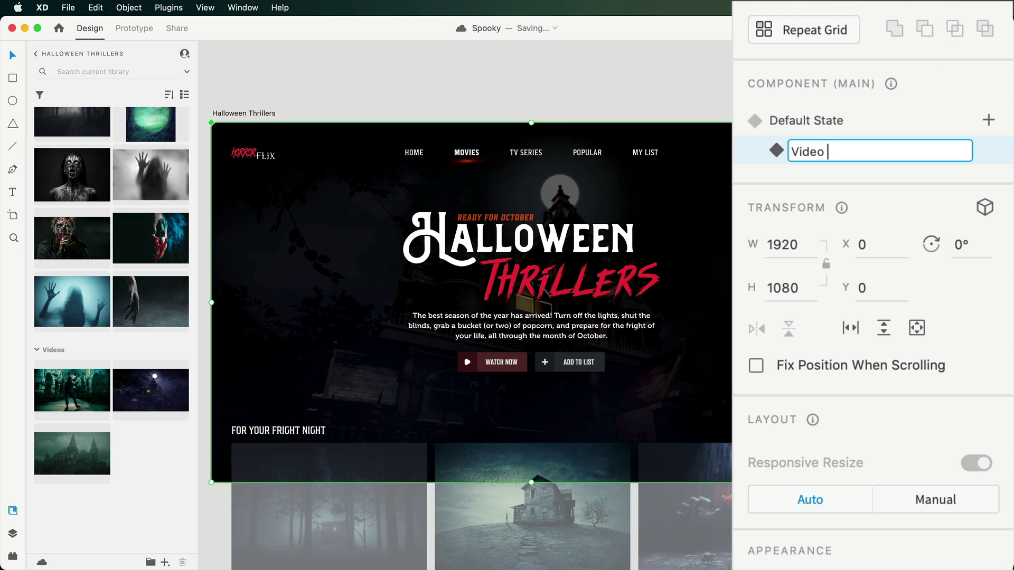
key(Return)
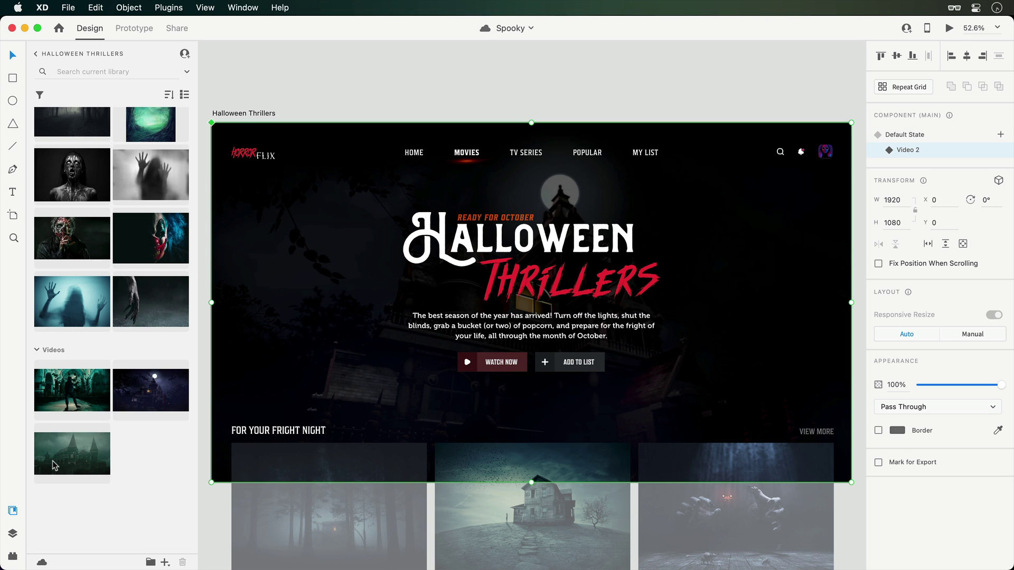
Place the castle video as the Video 2 background set to Play automatically, then select the component
drag(55, 465, 285, 237)
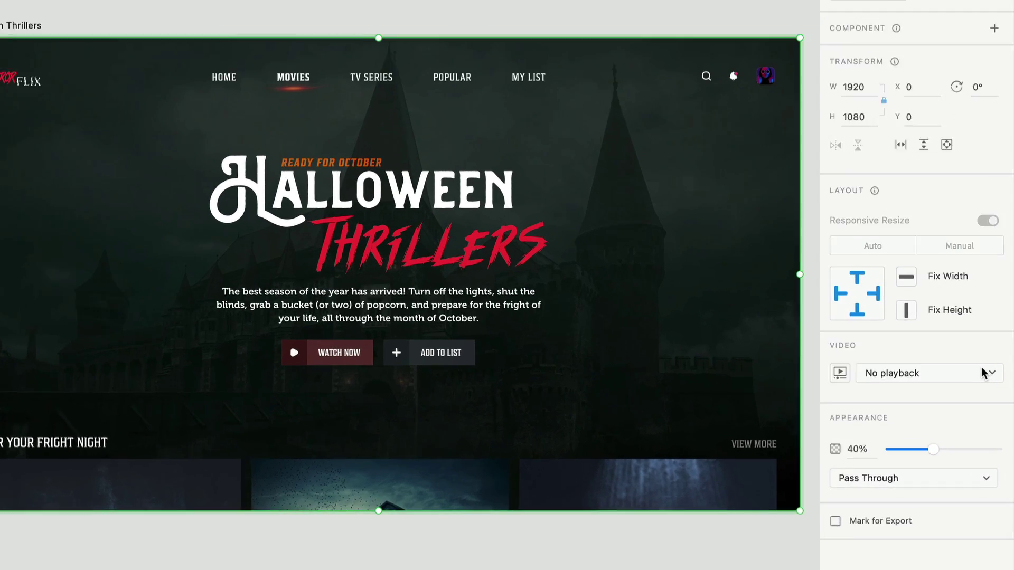
click(990, 377)
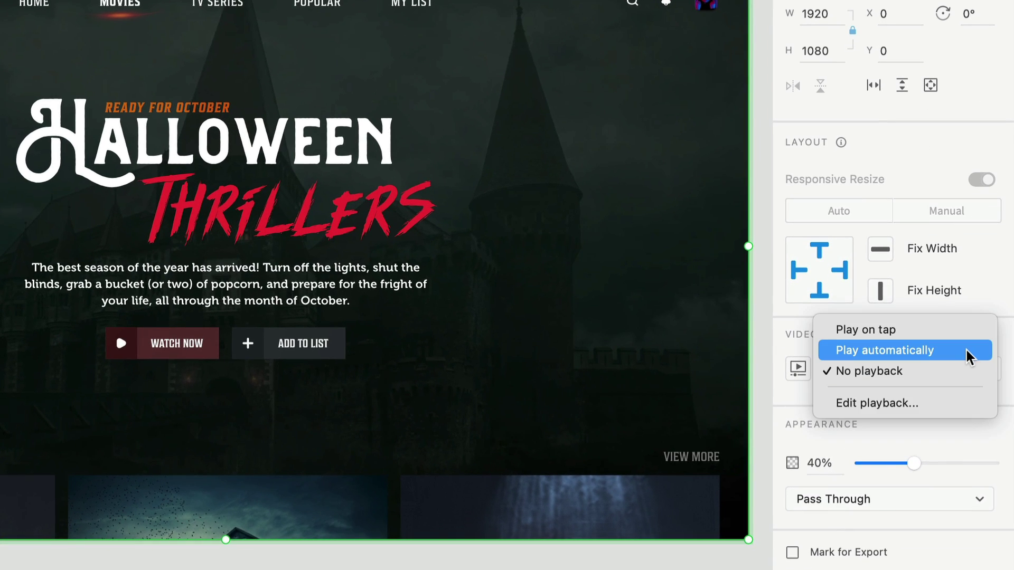
click(961, 350)
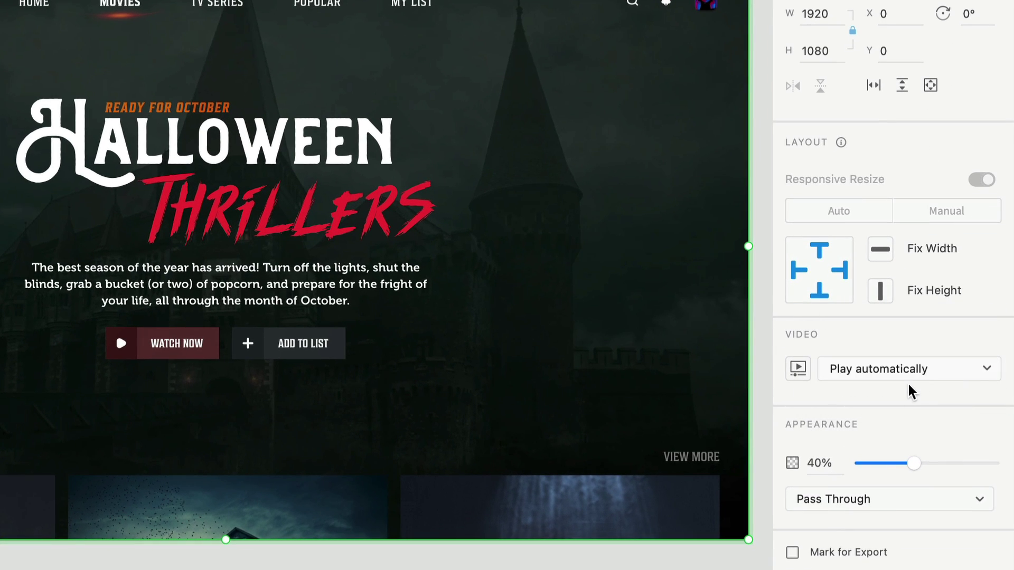
click(798, 368)
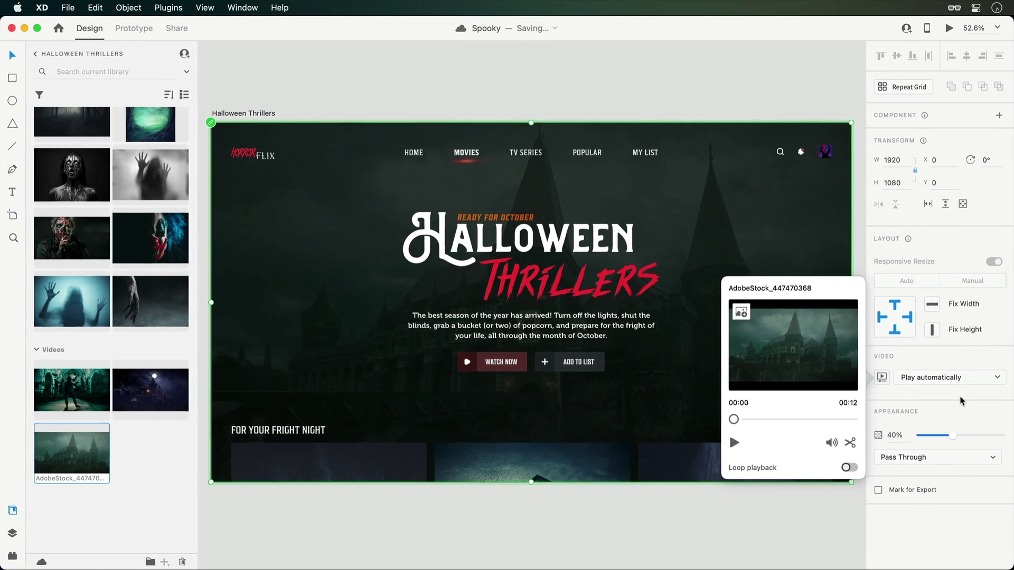
click(927, 406)
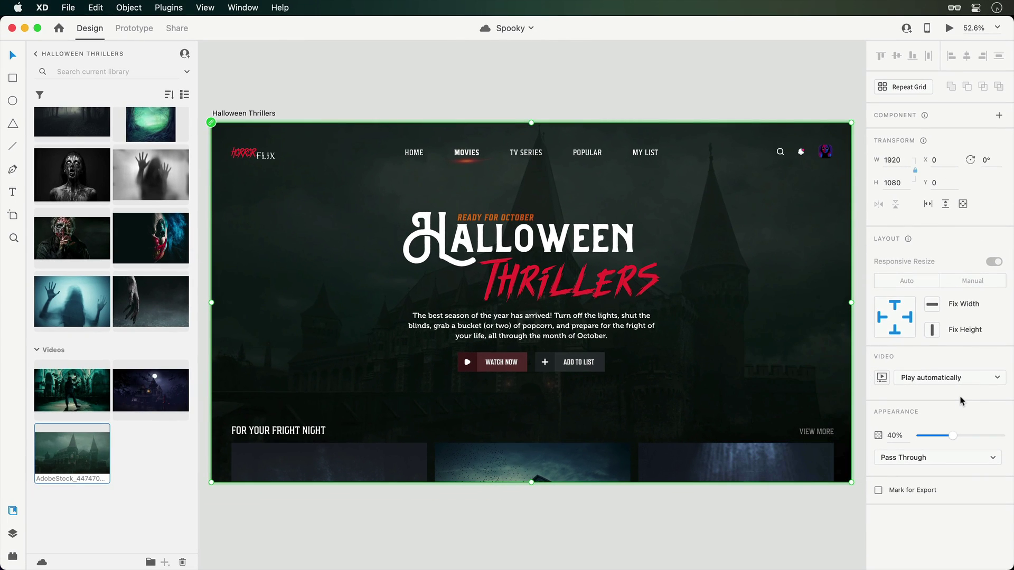
key(Escape)
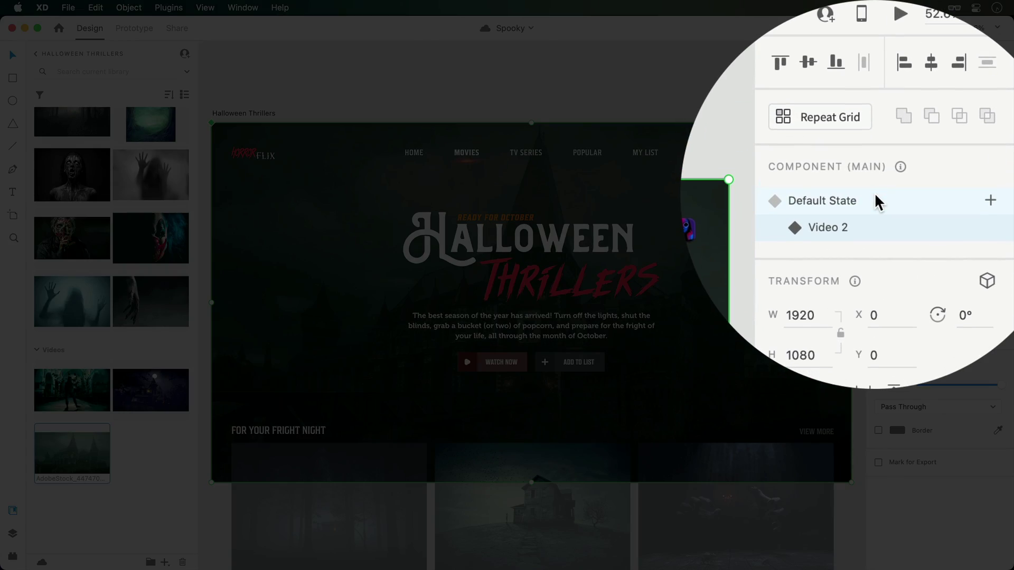
In Prototype mode, select the Default State and add a second interaction to it
click(935, 135)
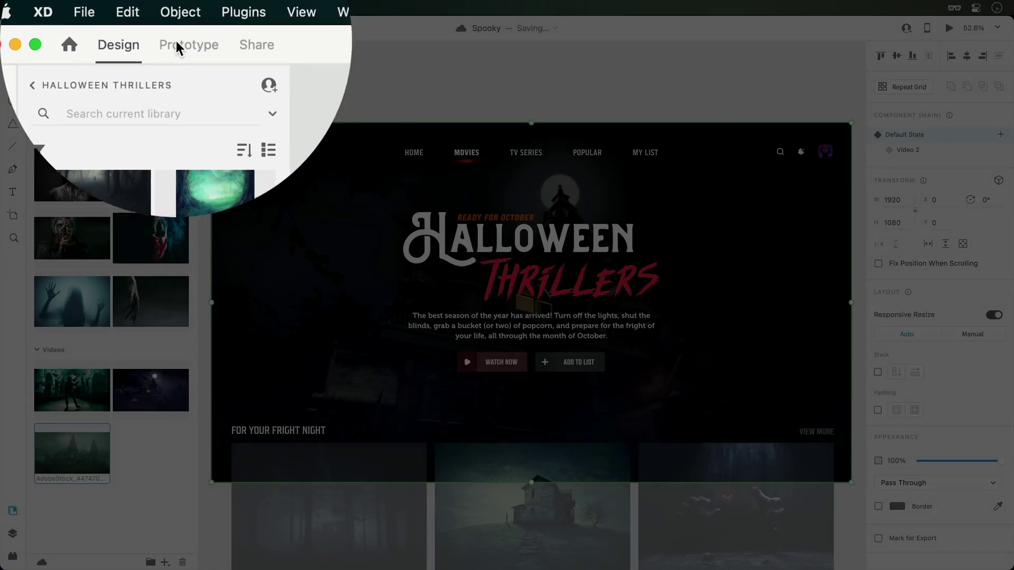
click(127, 30)
drag(740, 274, 666, 270)
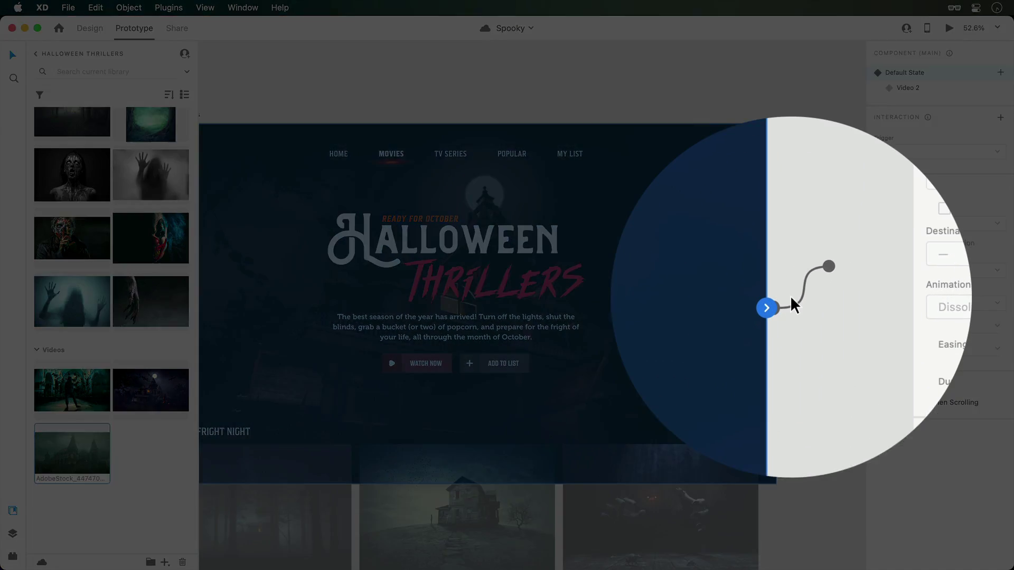
click(778, 303)
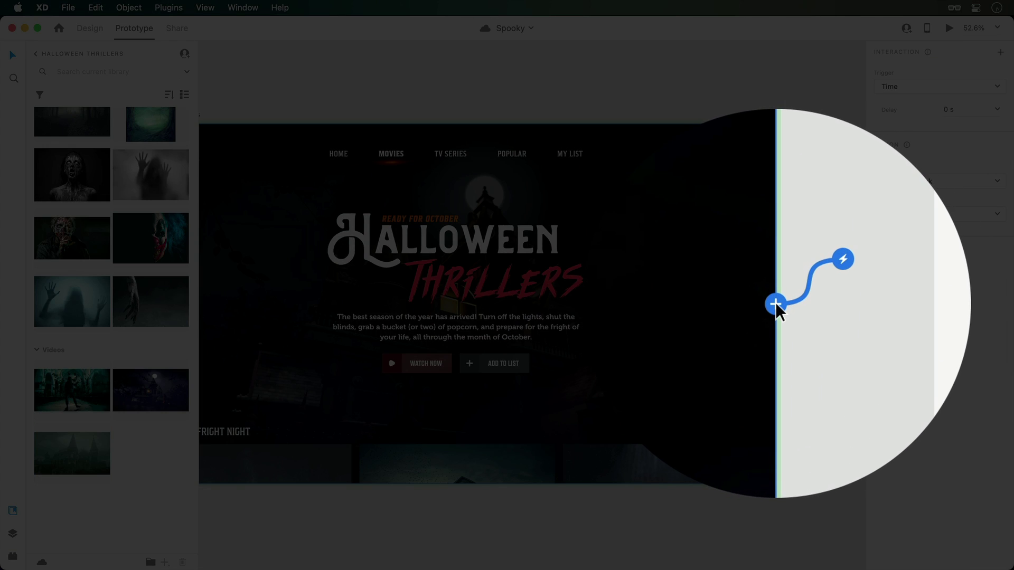
click(775, 303)
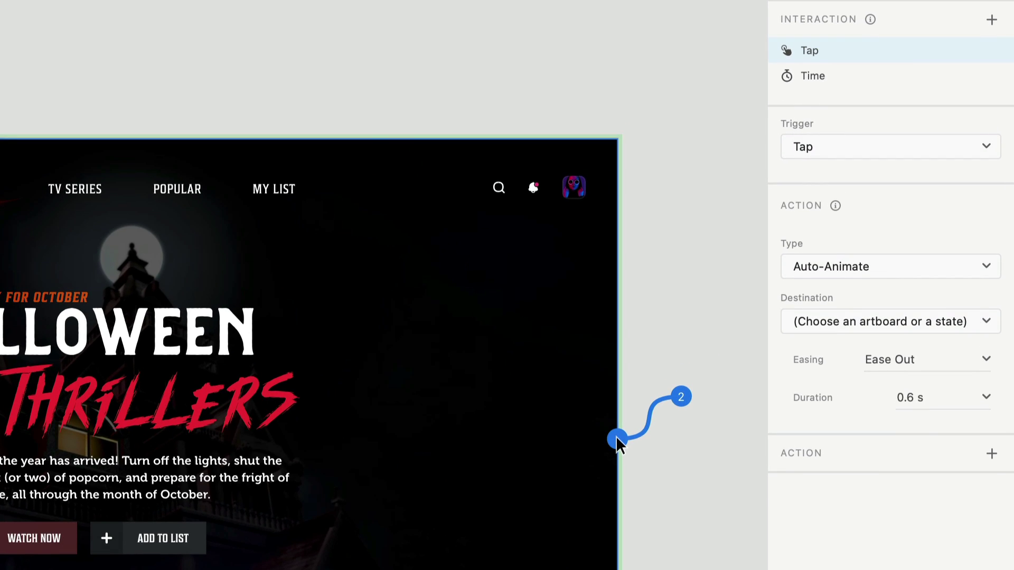
Set the interaction to End of Playback, Transition to Video 2, Dissolve, Ease In-Out
click(928, 151)
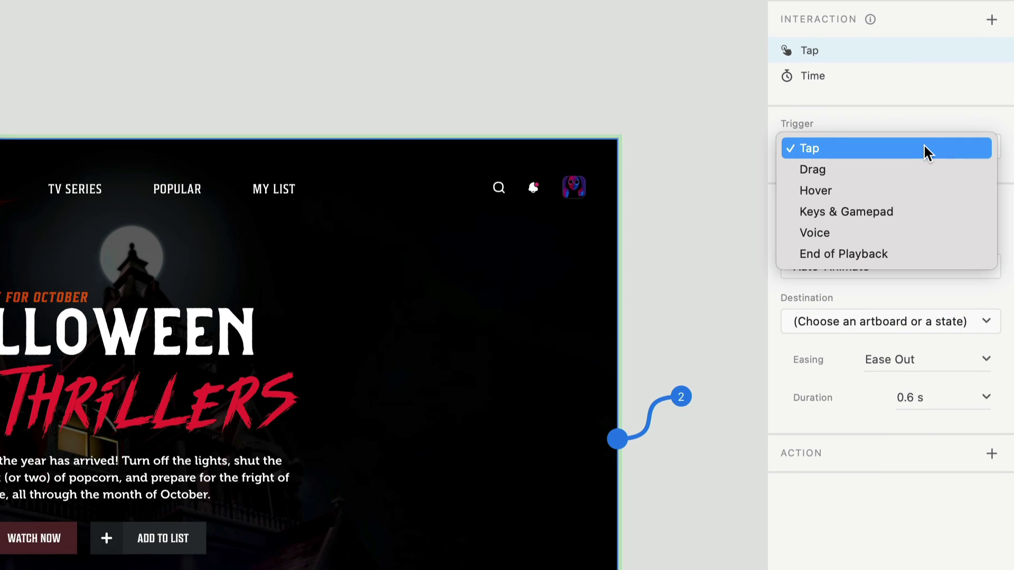
click(920, 251)
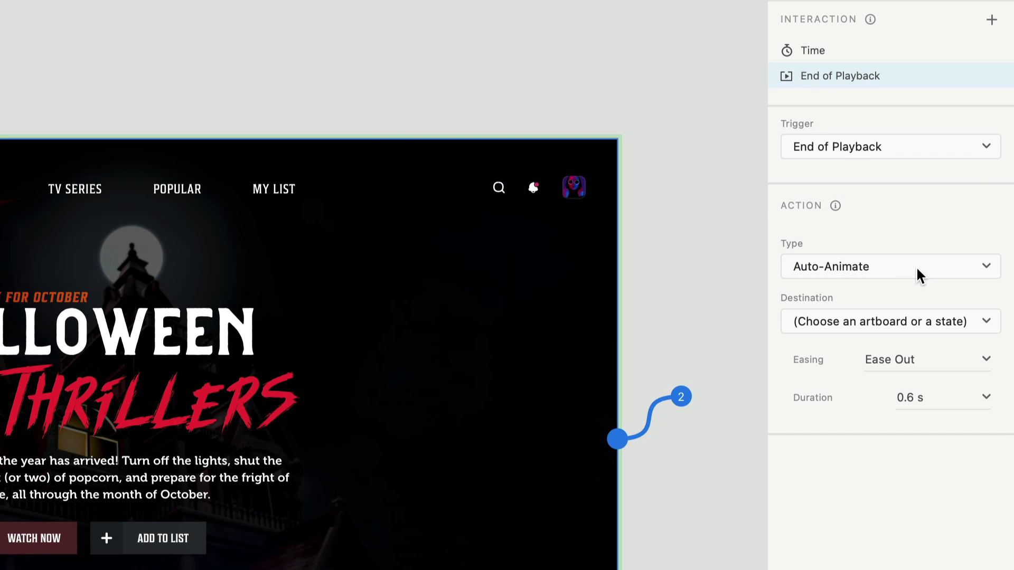
click(917, 267)
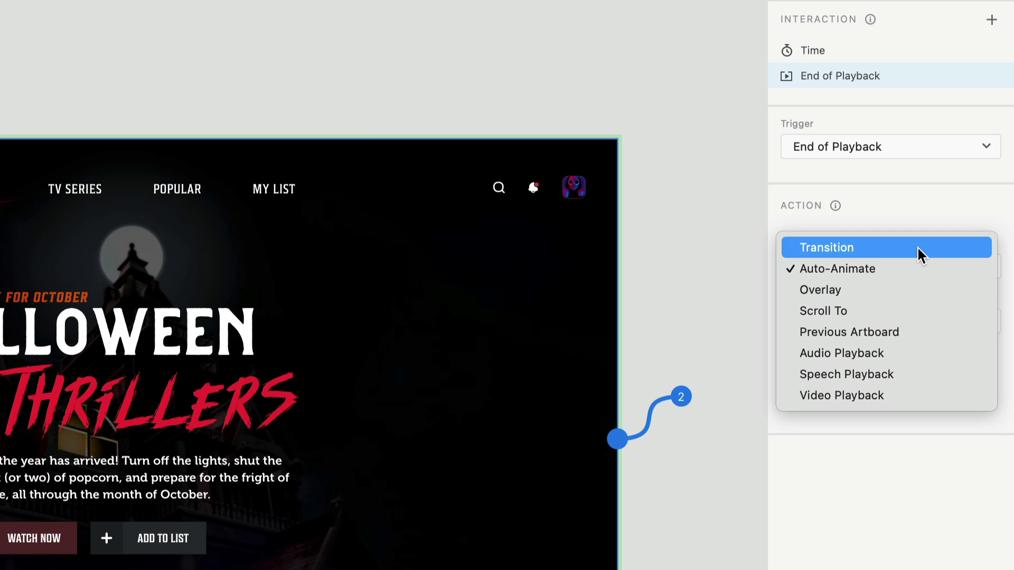
click(918, 248)
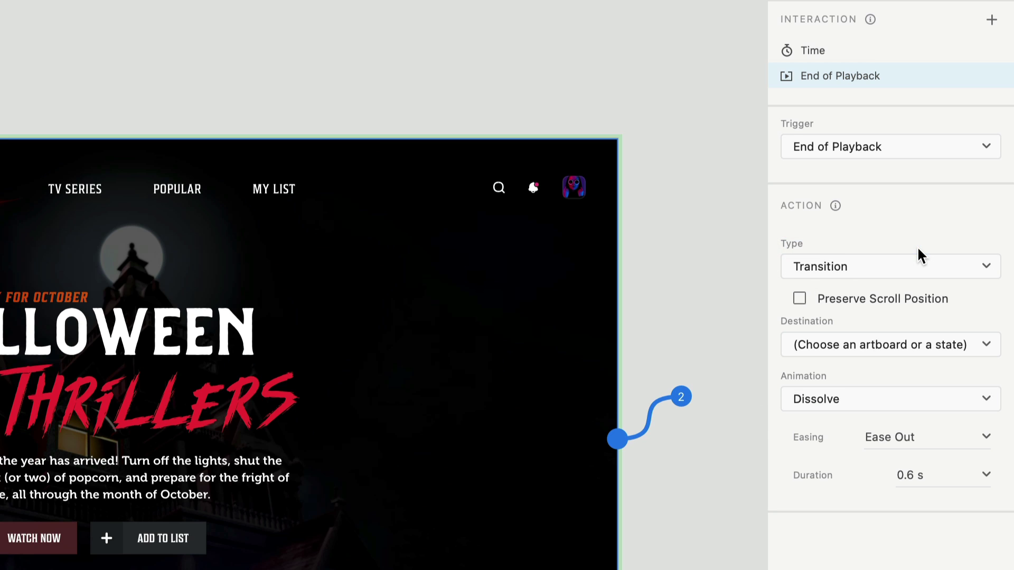
click(914, 345)
click(910, 376)
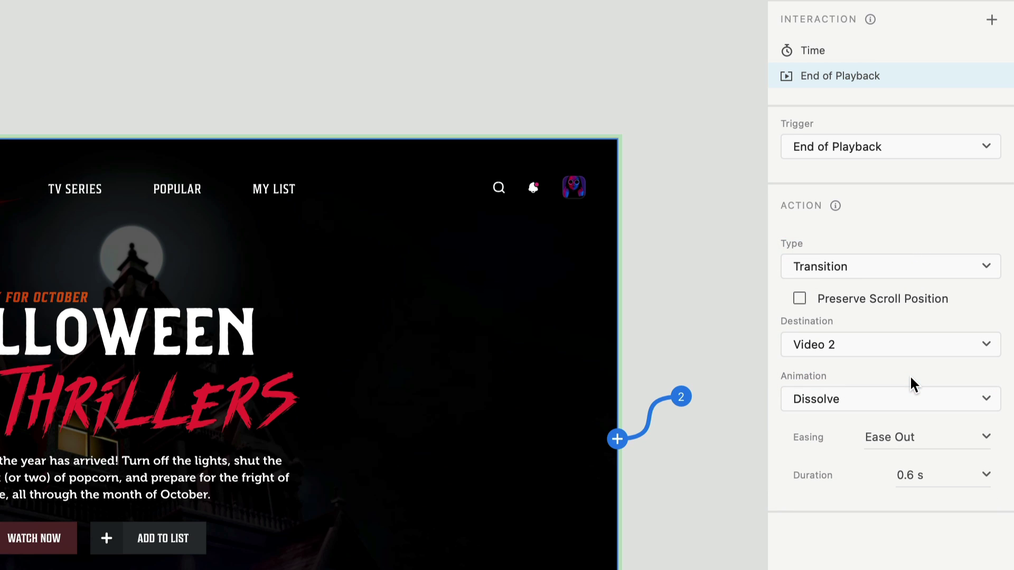
click(910, 401)
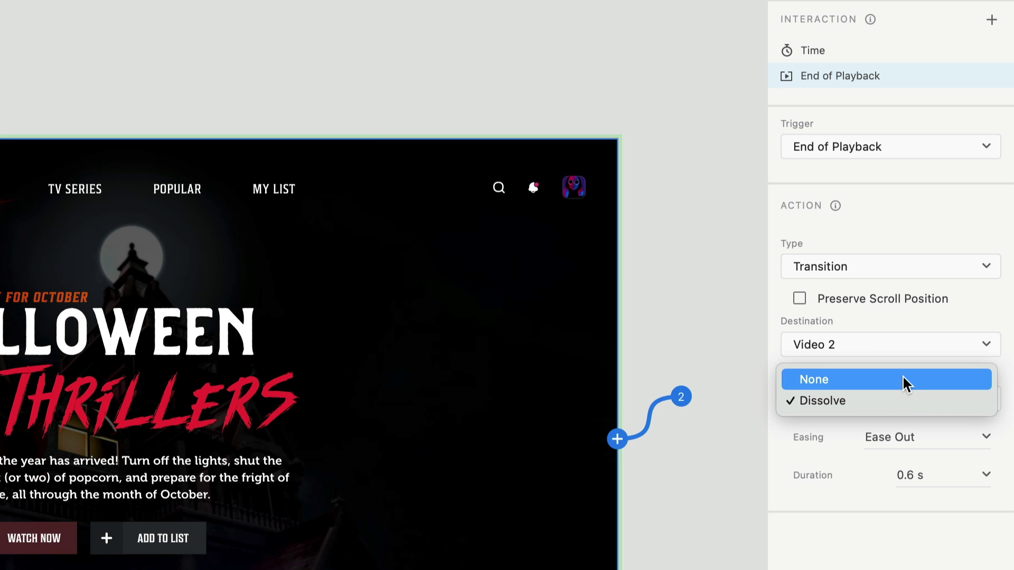
click(900, 401)
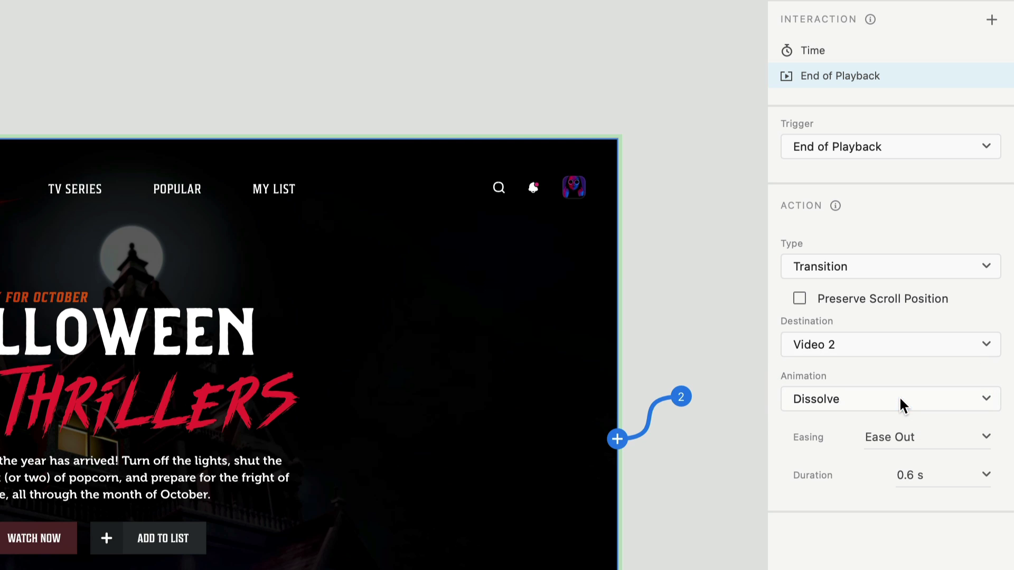
click(986, 434)
click(969, 512)
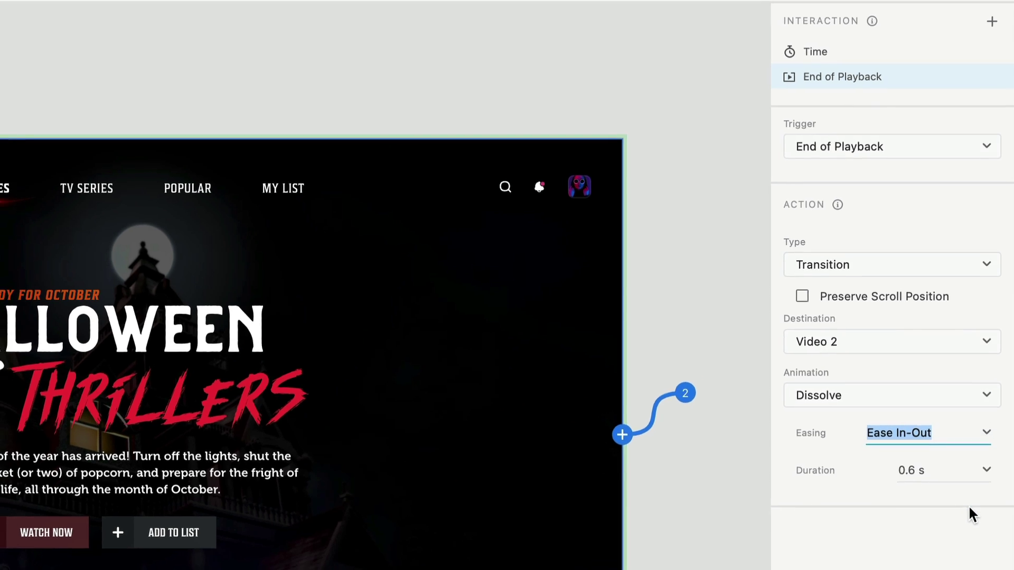
Launch Desktop Preview to watch the haunted-house video dissolve into the castle video
click(949, 29)
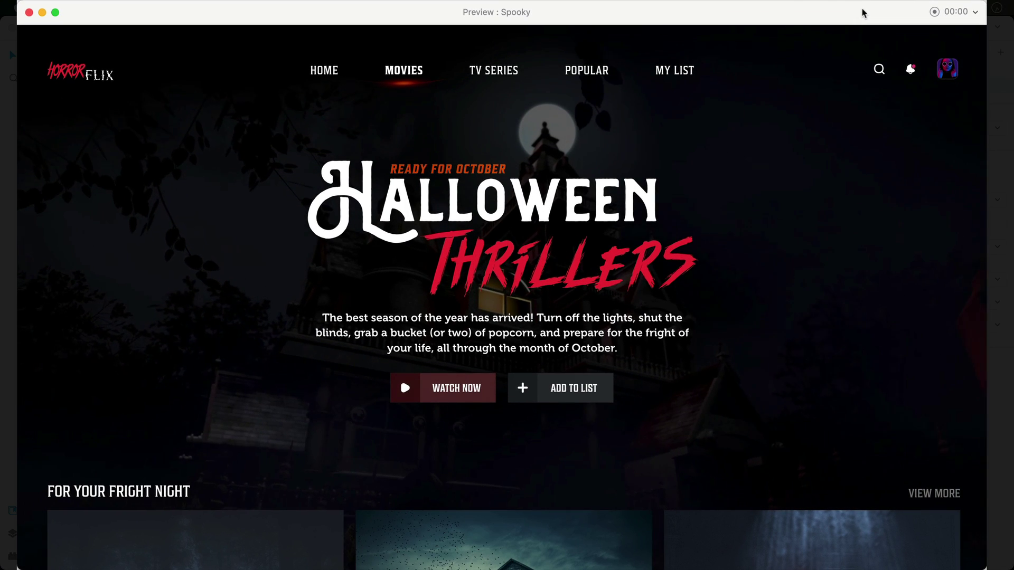